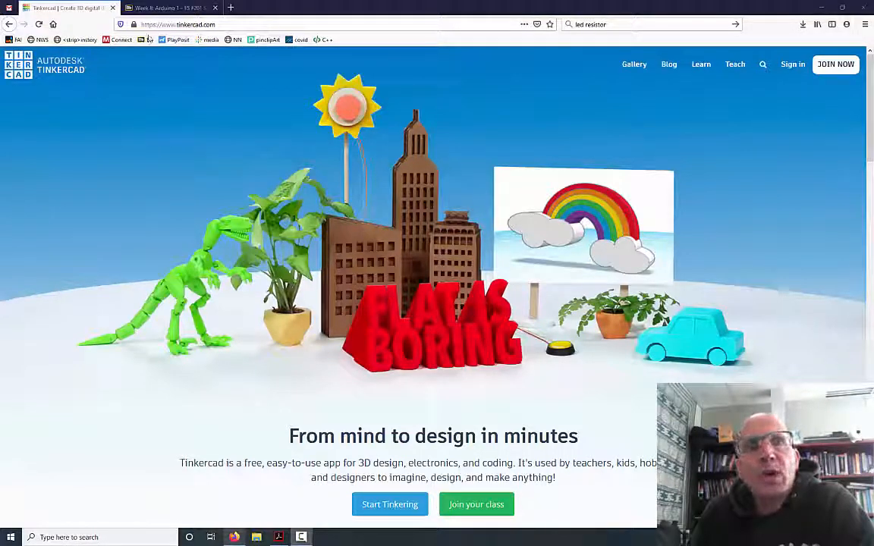
- View the Week 8: Arduino 1 course page, and sign in to Tinkercad with the Google account
click(168, 7)
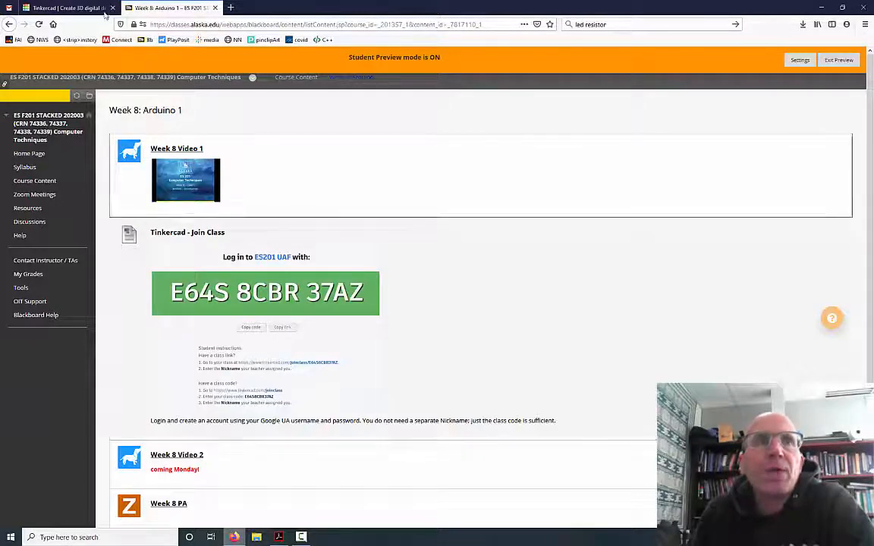
click(73, 9)
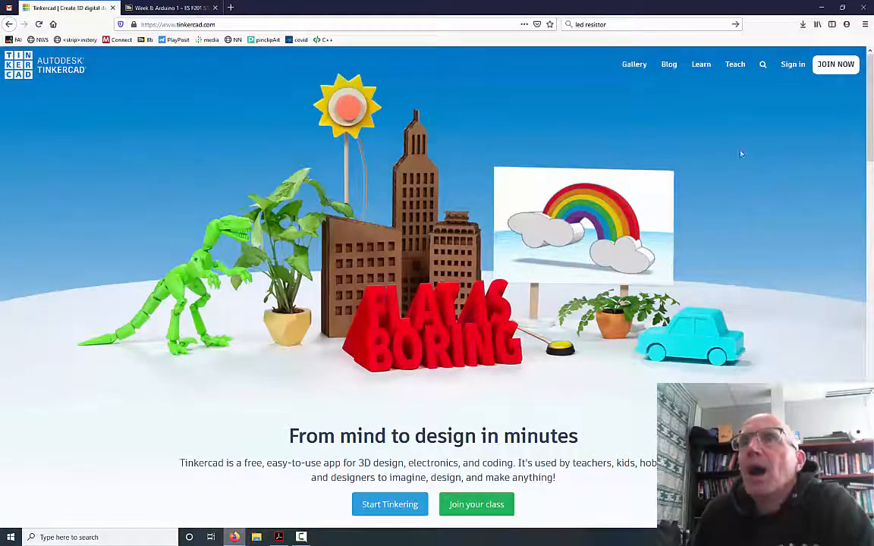
click(794, 65)
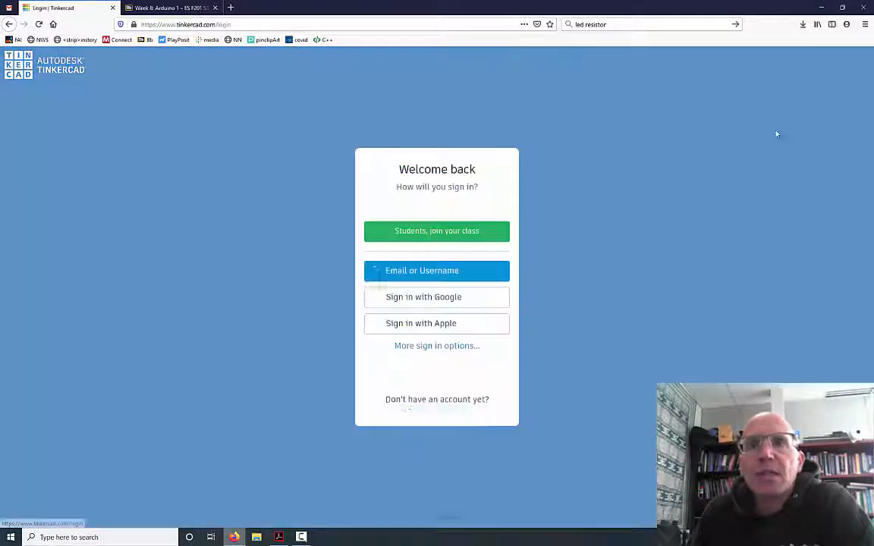
click(432, 300)
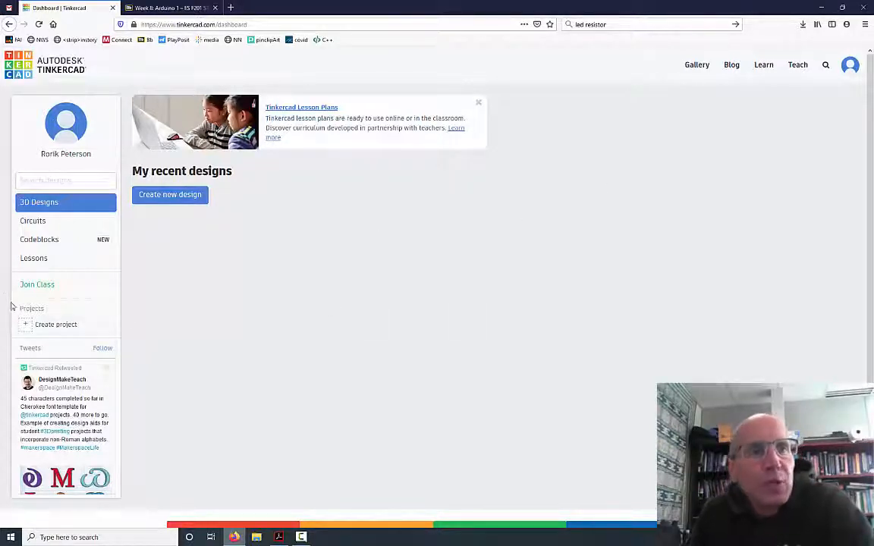
- Look up the class code in the Tinkercad - Join Class section of the Week 8 course page, and return to Tinkercad
mouse_move(6, 252)
mouse_down()
mouse_move(66, 310)
mouse_move(106, 258)
mouse_move(9, 252)
mouse_up()
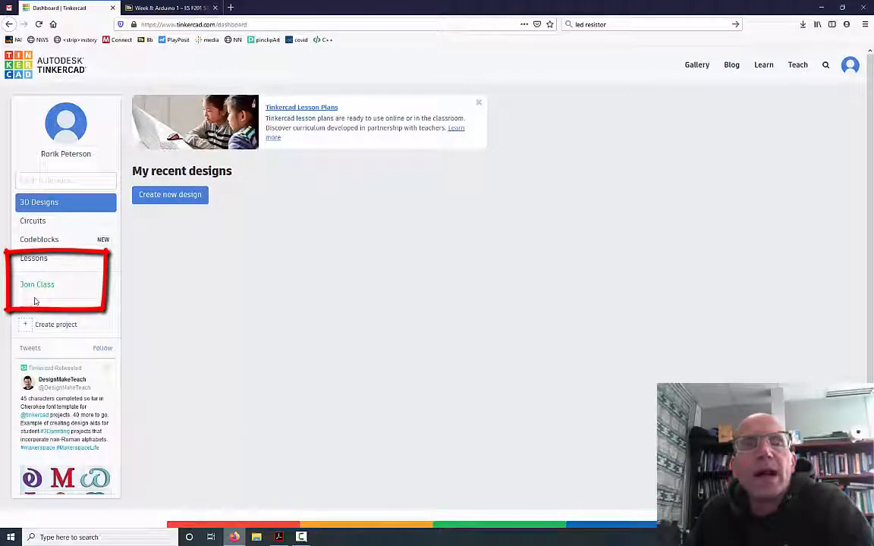
click(159, 7)
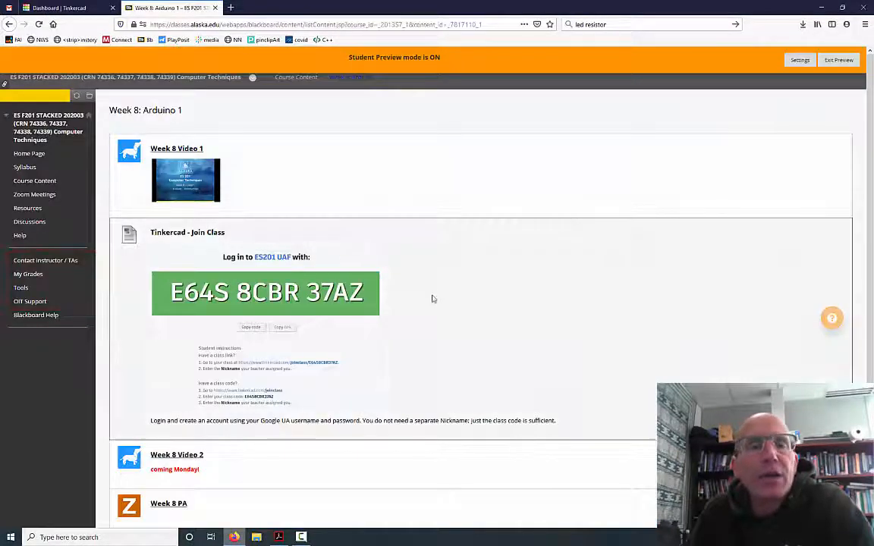
click(60, 8)
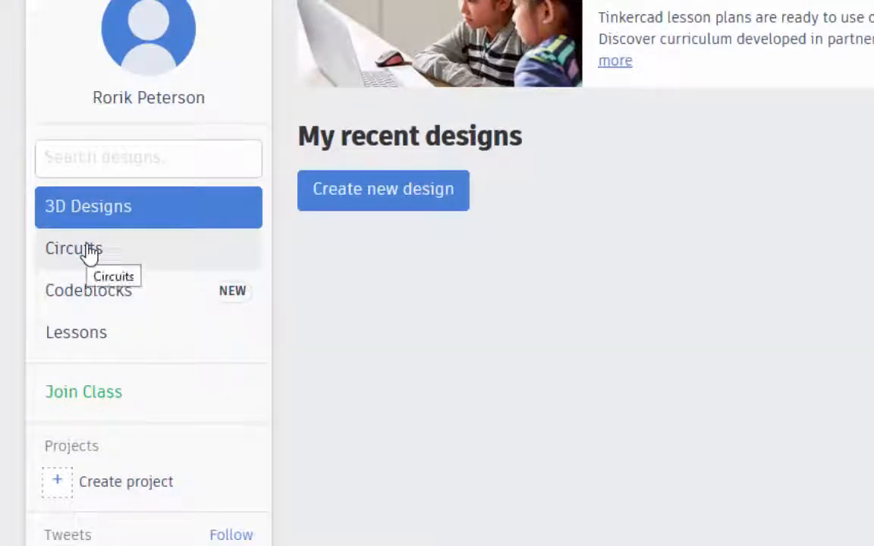
- Create a new circuit and place an Arduino Uno R3 in the workspace, leaving room beside it
click(62, 253)
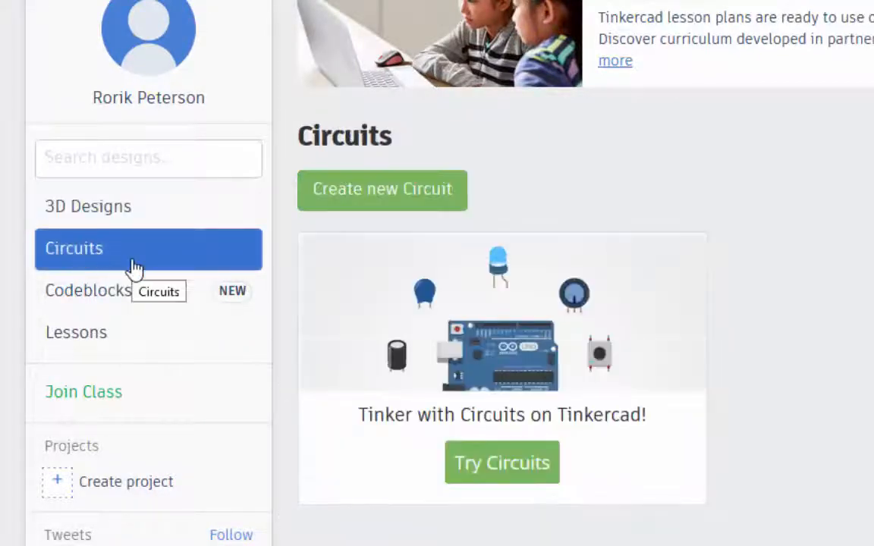
click(407, 199)
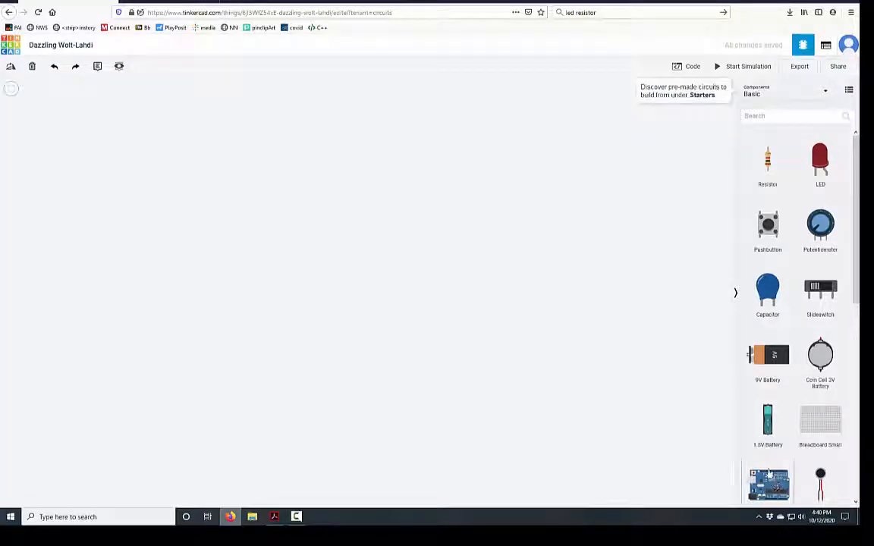
drag(775, 480, 366, 239)
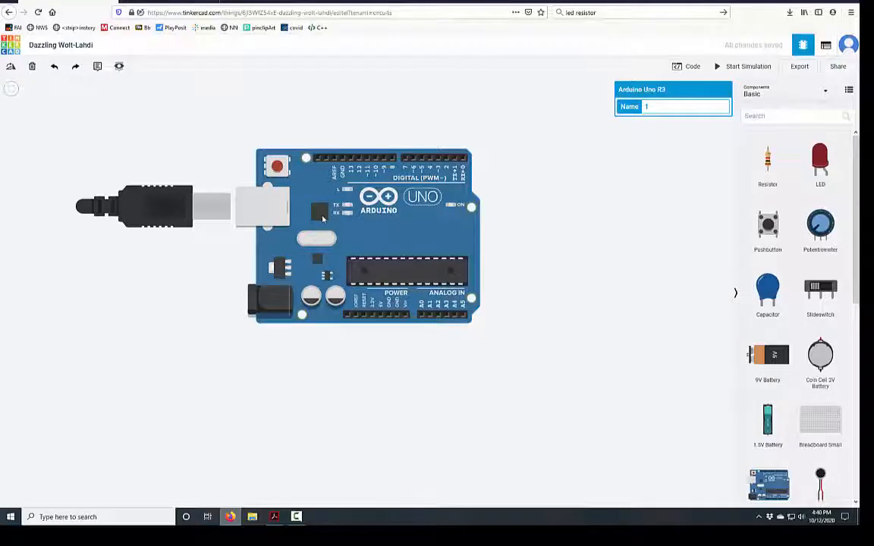
drag(321, 218, 278, 231)
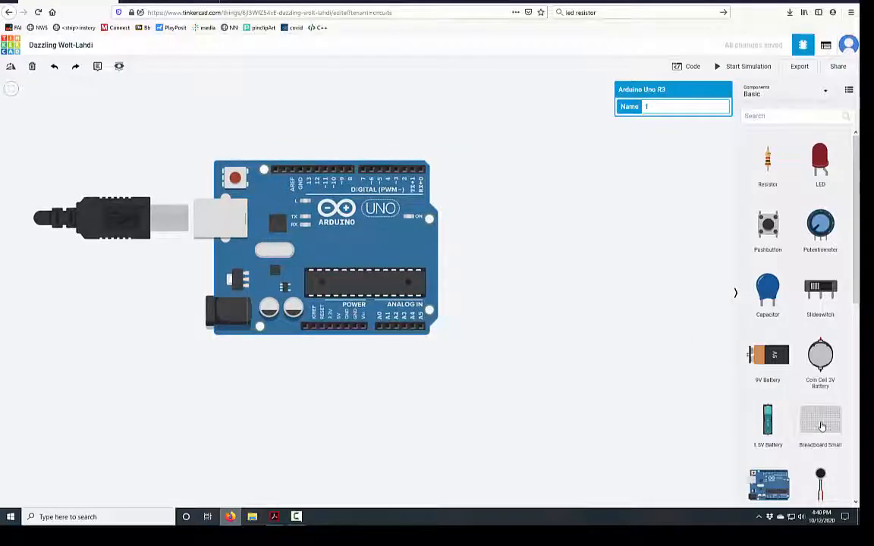
- Place a small breadboard beside the Arduino Uno's digital pin end and line the two boards up
drag(822, 428, 594, 255)
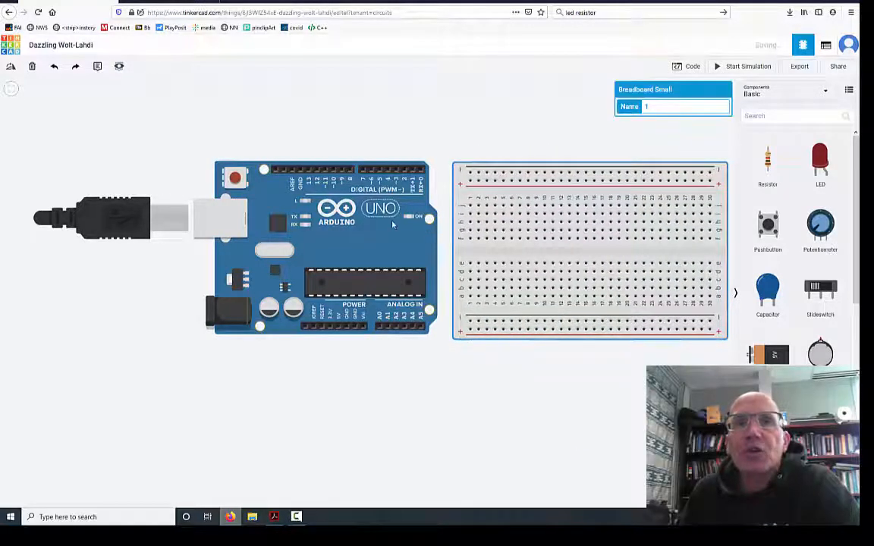
mouse_move(395, 226)
mouse_down()
mouse_move(388, 200)
mouse_move(393, 228)
mouse_up()
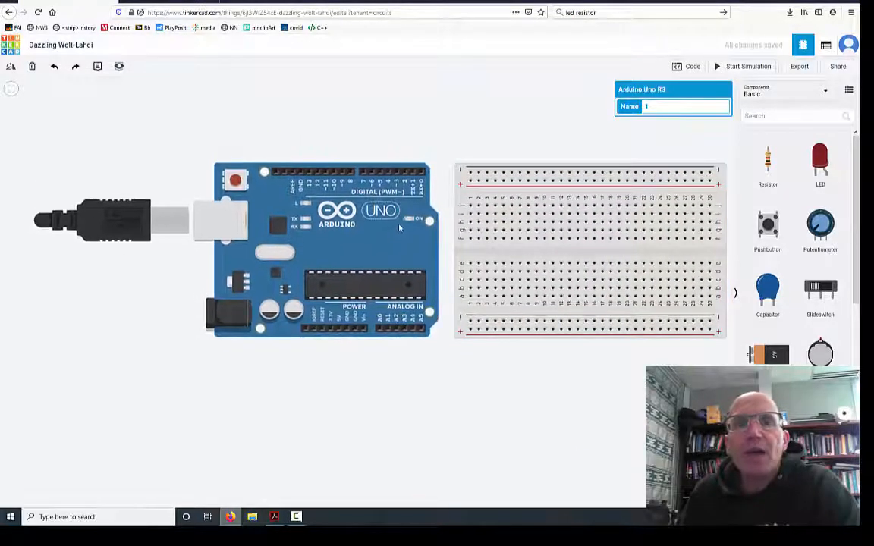
- Change the component library from the Basic set to All components and browse the parts
scroll(400, 227, up, 2)
scroll(402, 228, down, 2)
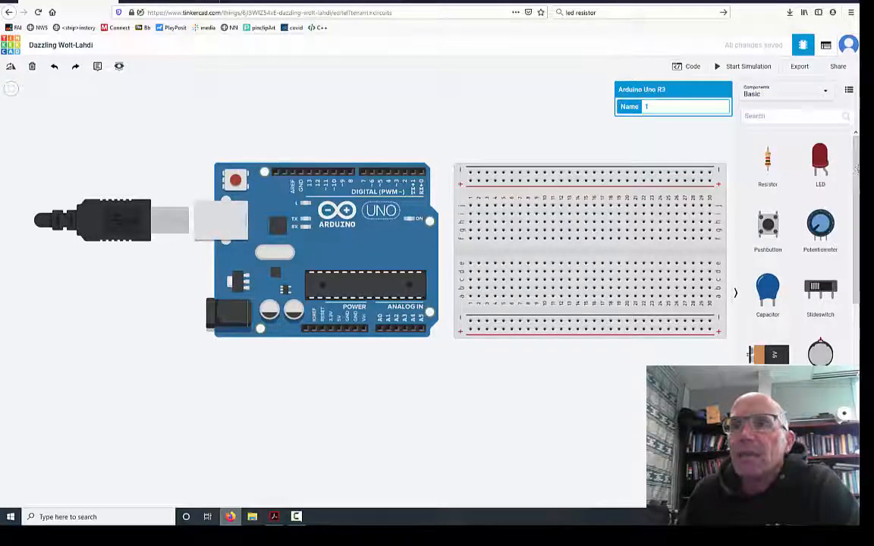
scroll(847, 228, down, 2)
drag(856, 235, 856, 186)
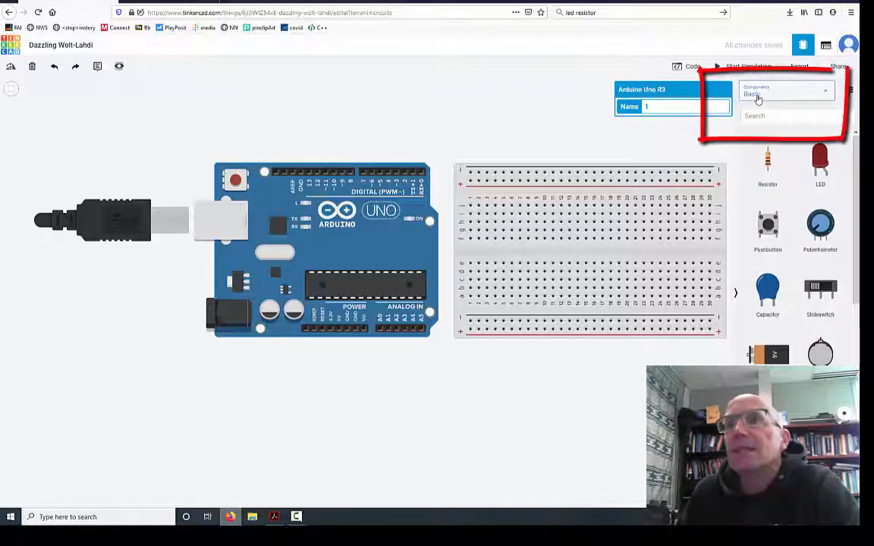
click(757, 97)
click(759, 131)
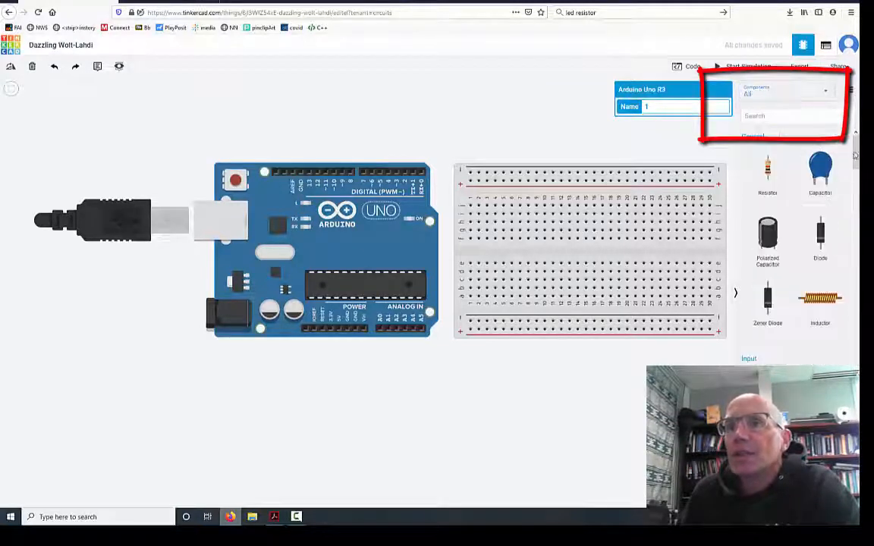
mouse_move(855, 148)
mouse_down()
mouse_move(824, 260)
mouse_move(822, 459)
mouse_move(819, 137)
mouse_up()
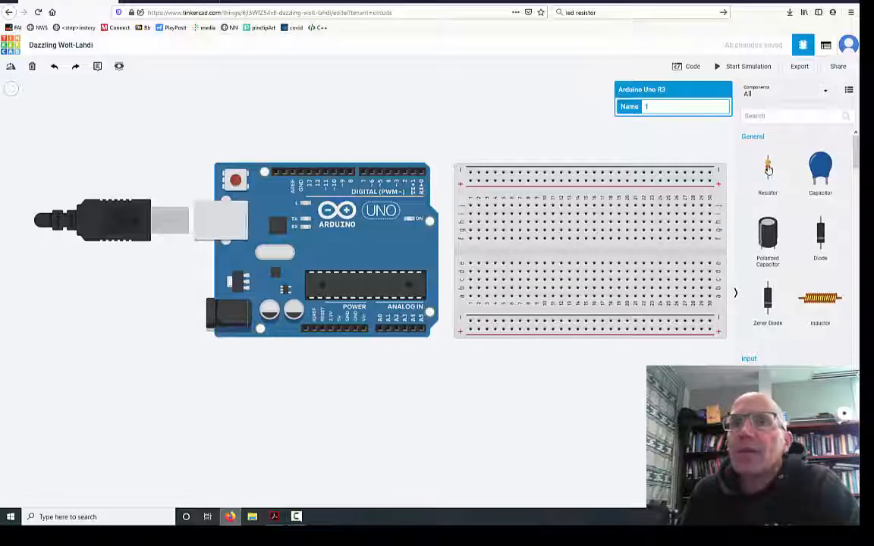
- Place a resistor vertically in breadboard column 13 and wire Arduino digital pin 5 to its terminal in row j
drag(768, 168, 570, 221)
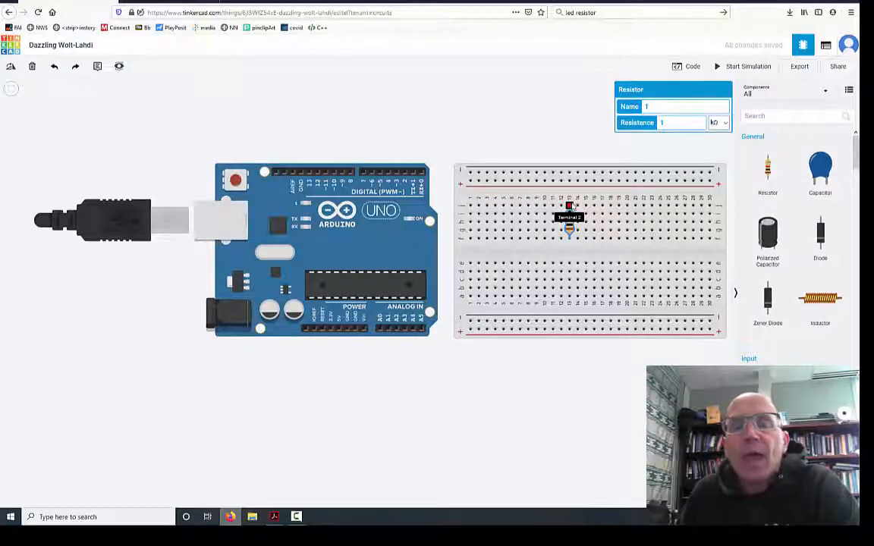
click(380, 174)
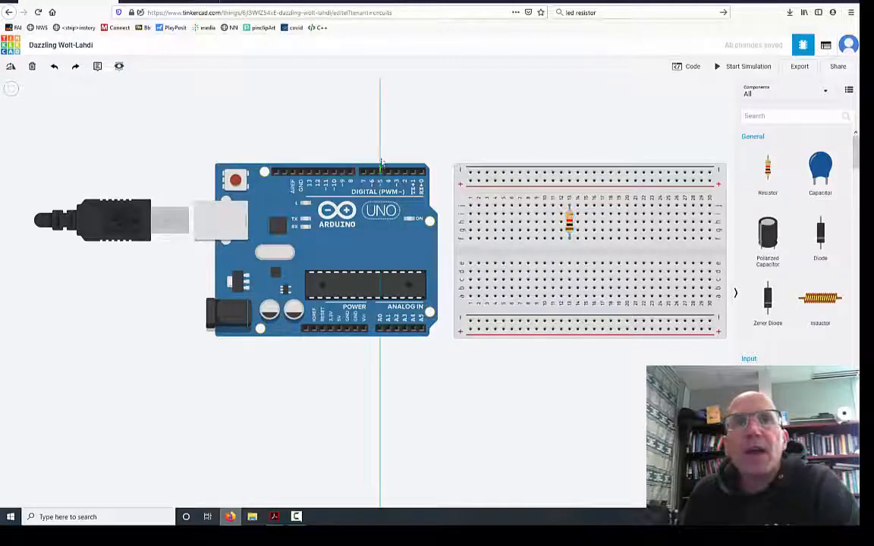
click(382, 141)
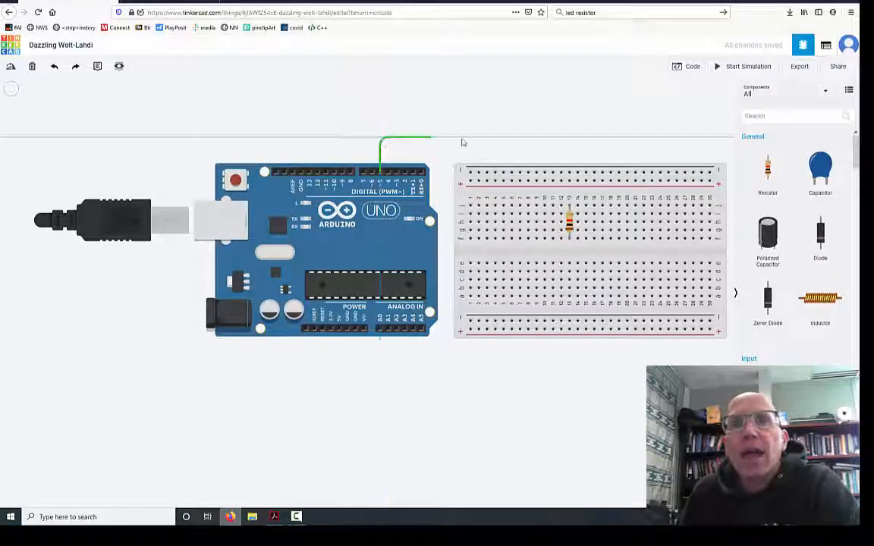
click(567, 140)
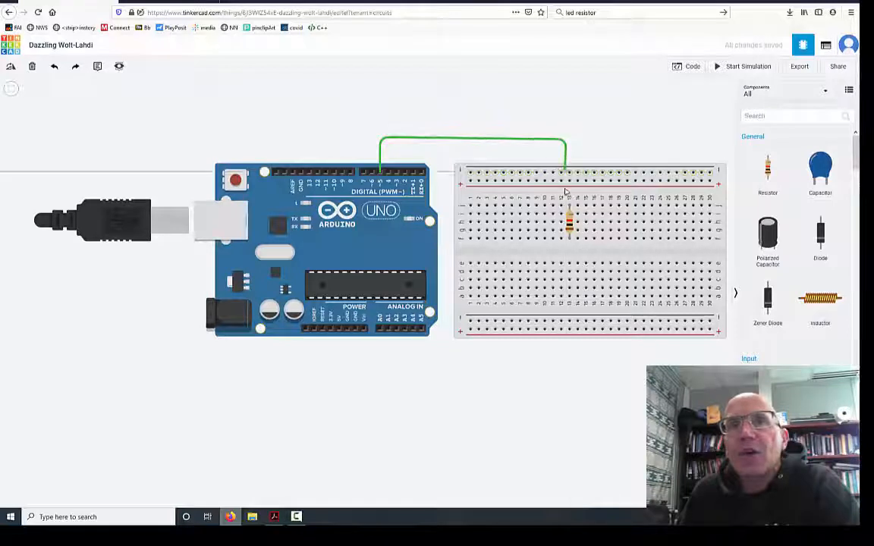
click(569, 205)
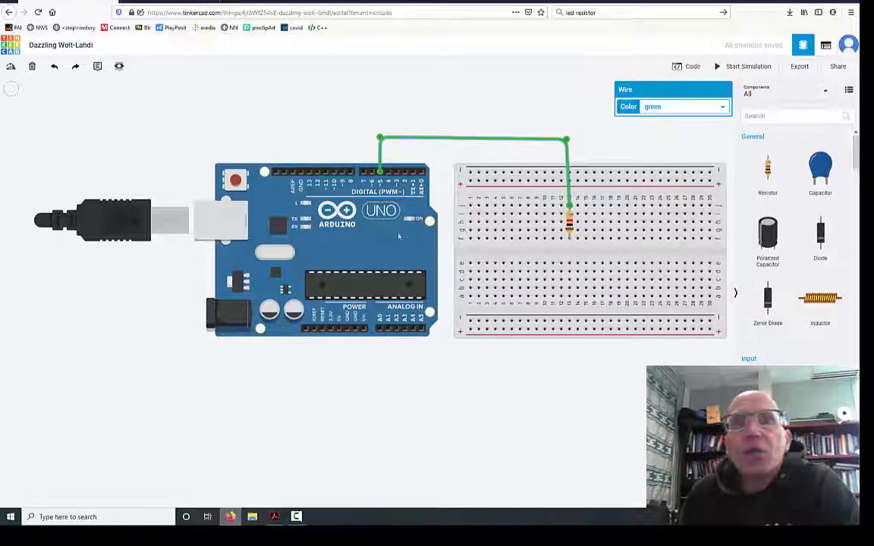
drag(568, 141, 570, 137)
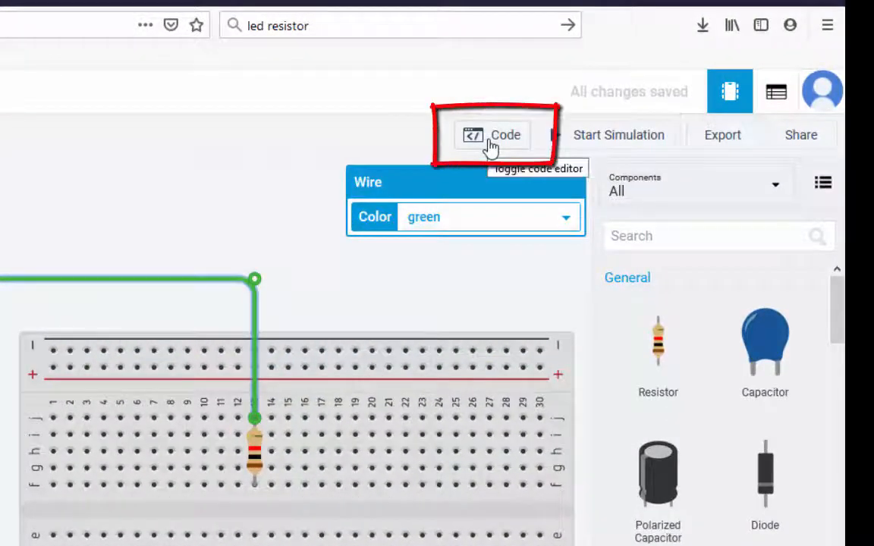
- Show the code editor for the Arduino and switch it from Blocks to Text, accepting the loss of the blocks
click(492, 144)
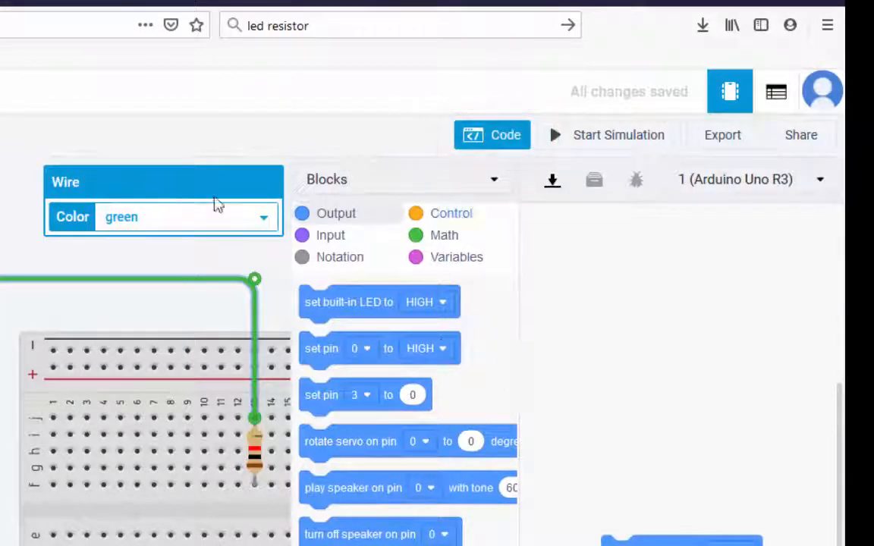
click(496, 186)
click(433, 267)
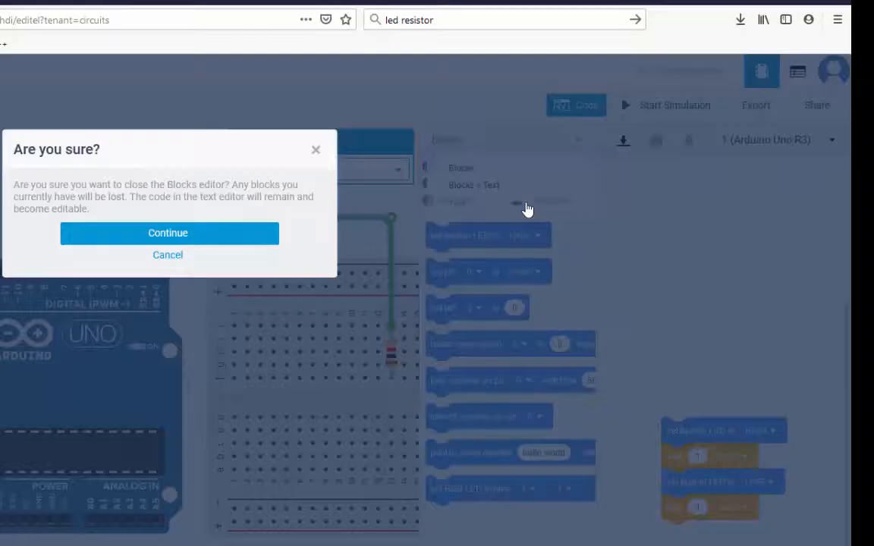
click(180, 235)
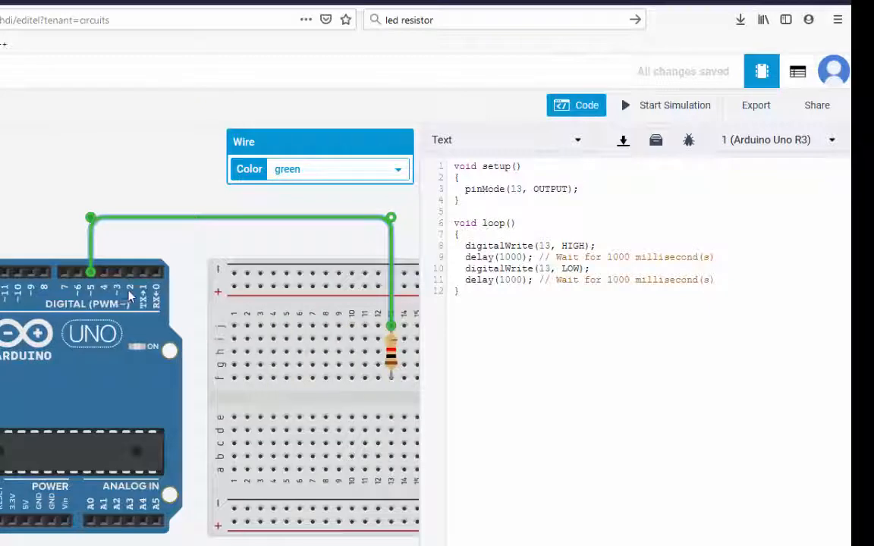
- Run the simulation with the Arduino's default pin 13 blink code, and stop it
click(630, 107)
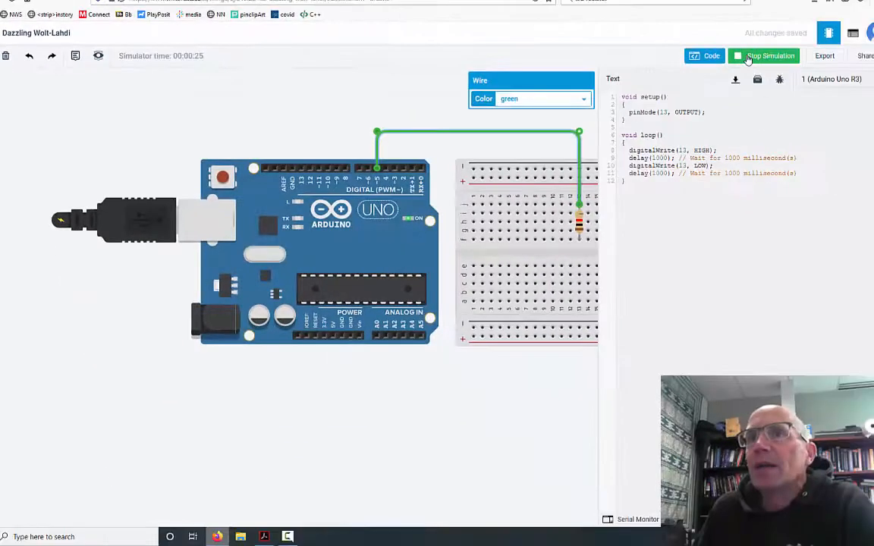
click(748, 57)
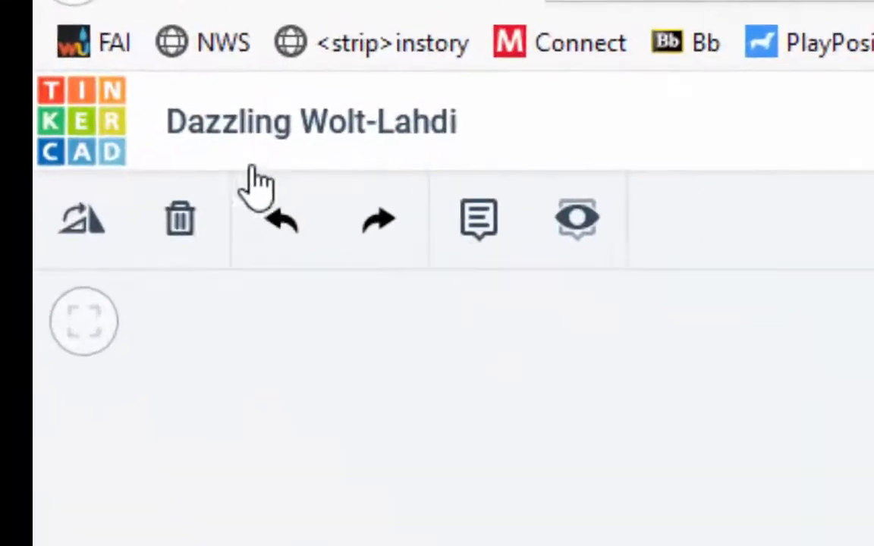
- Rename the circuit design as Sample Assignment
click(372, 138)
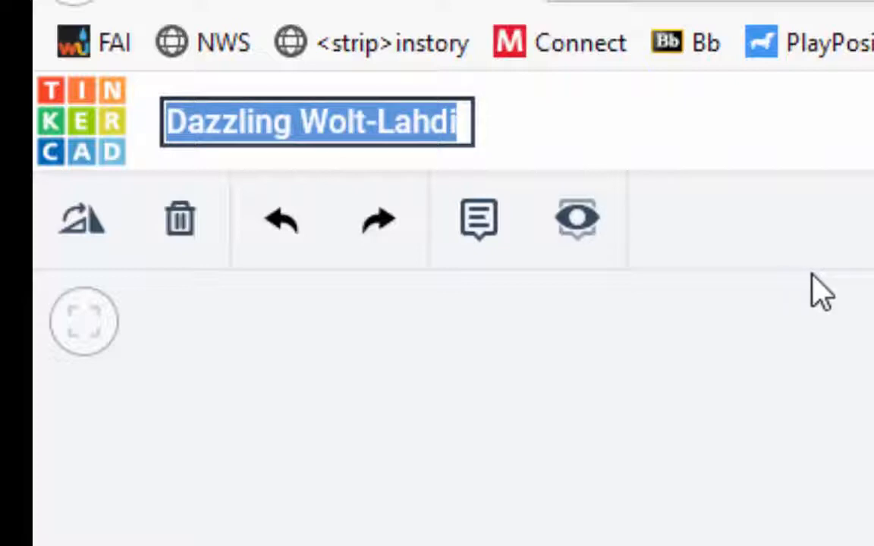
text(Same)
key(BackSpace)
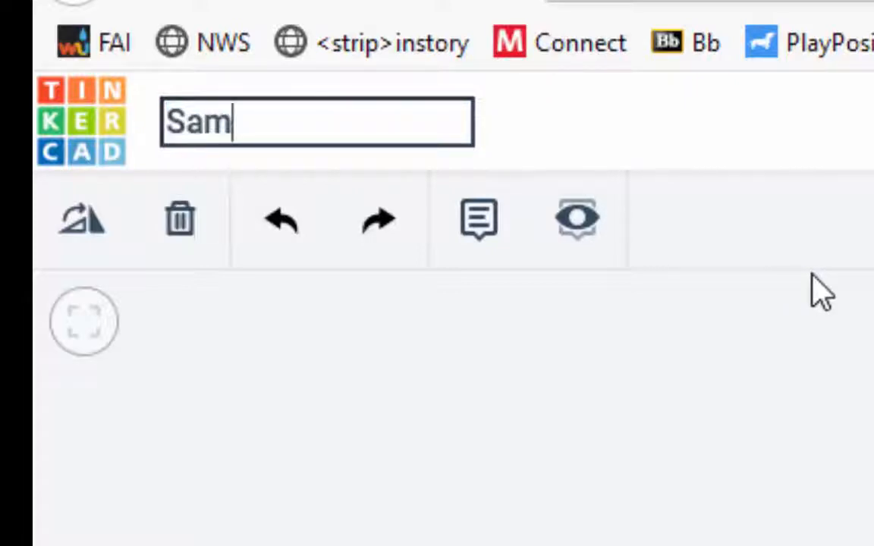
text(ple Ass)
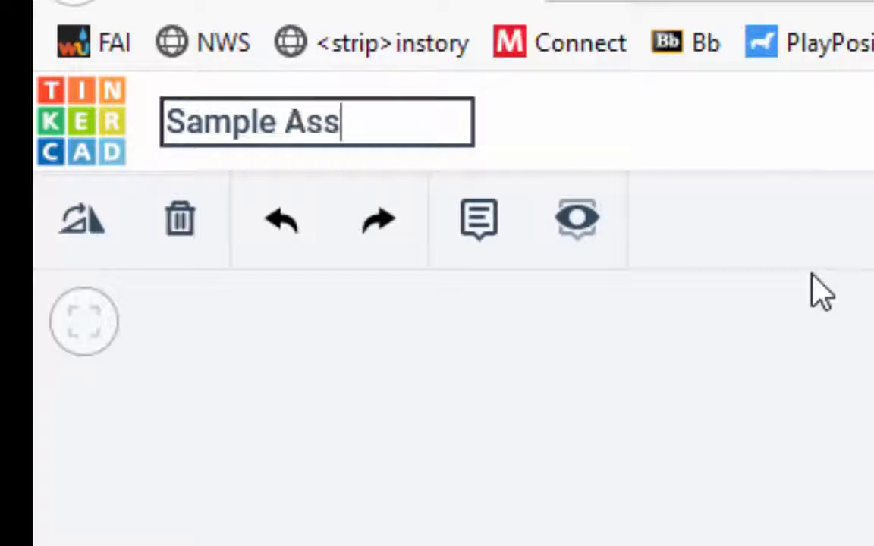
text(ignment)
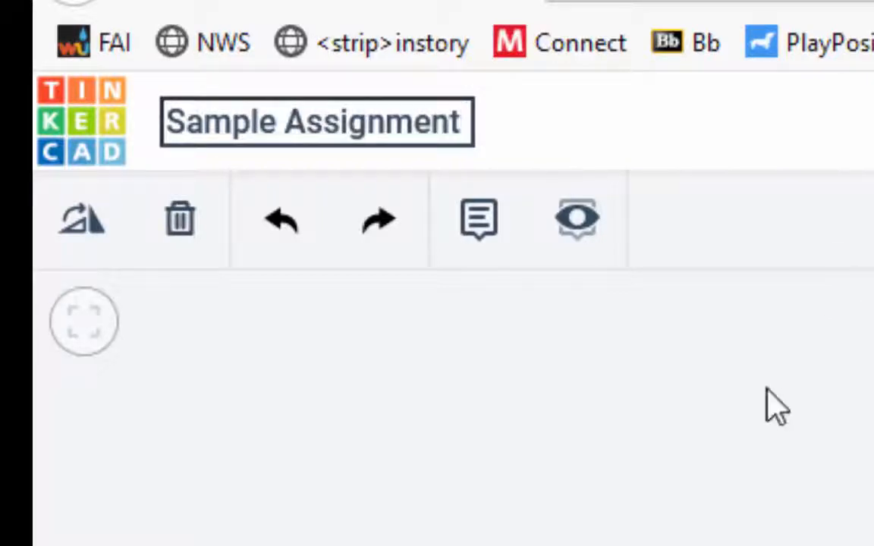
key(Return)
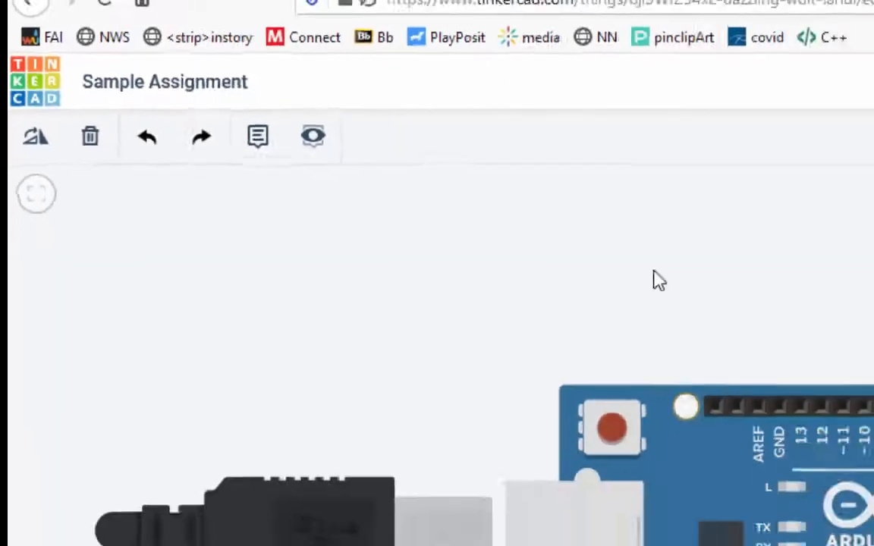